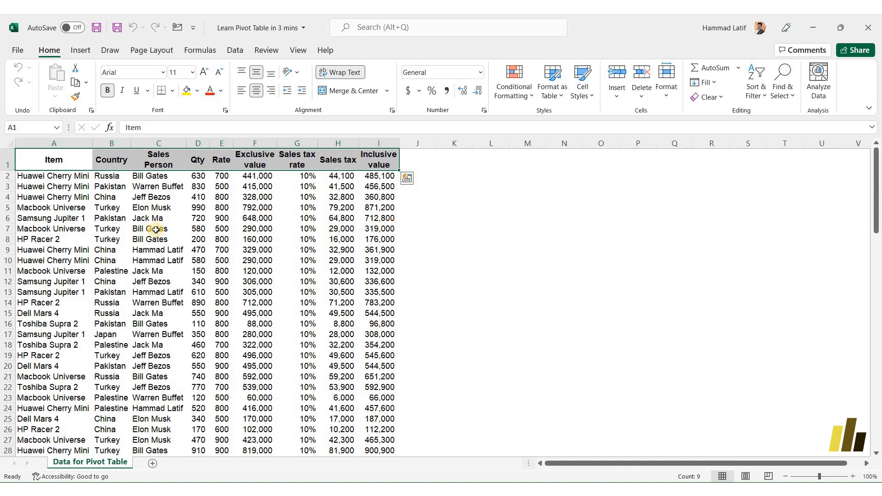
Create a PivotTable on a new worksheet from the sales data range A1:I101.
key(ctrl+shift+Down)
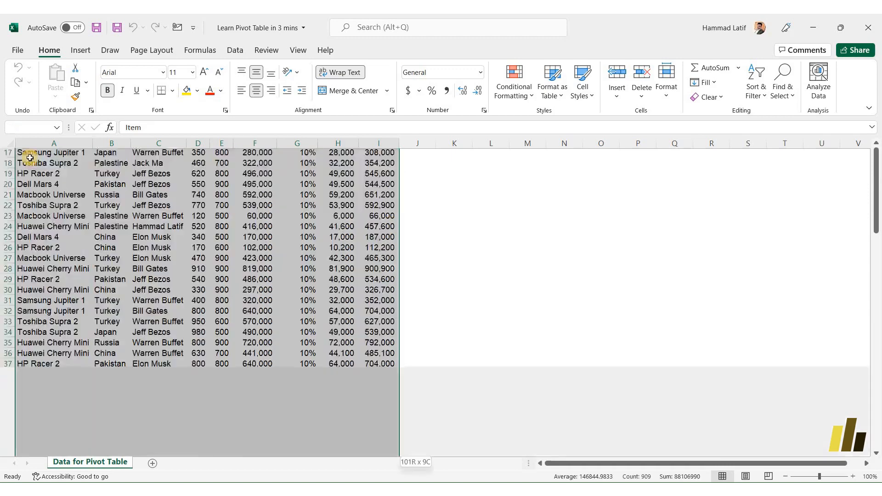
click(87, 50)
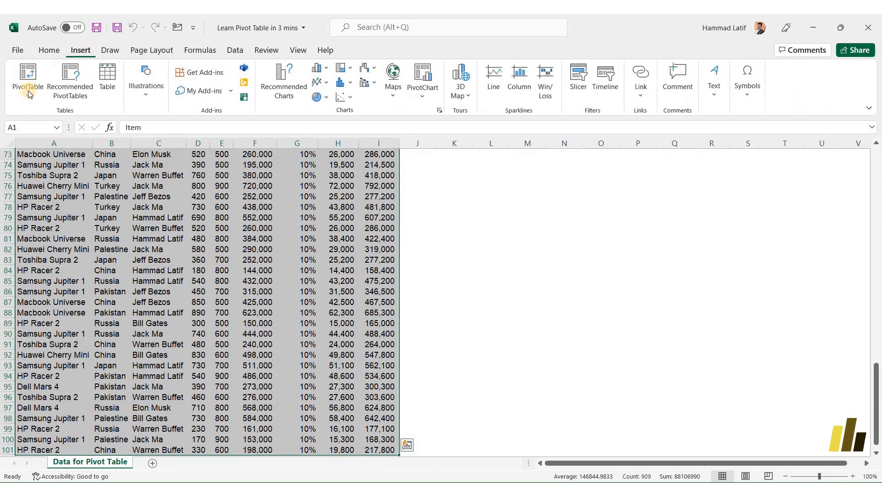
click(26, 93)
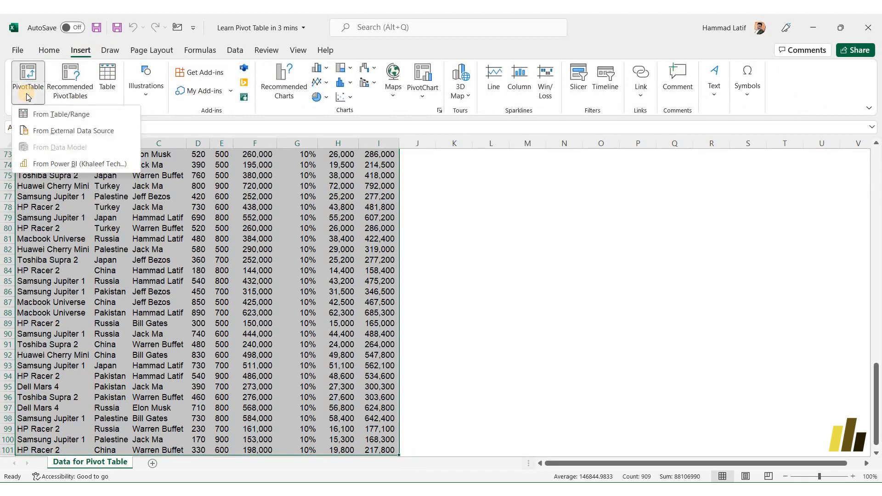
click(45, 115)
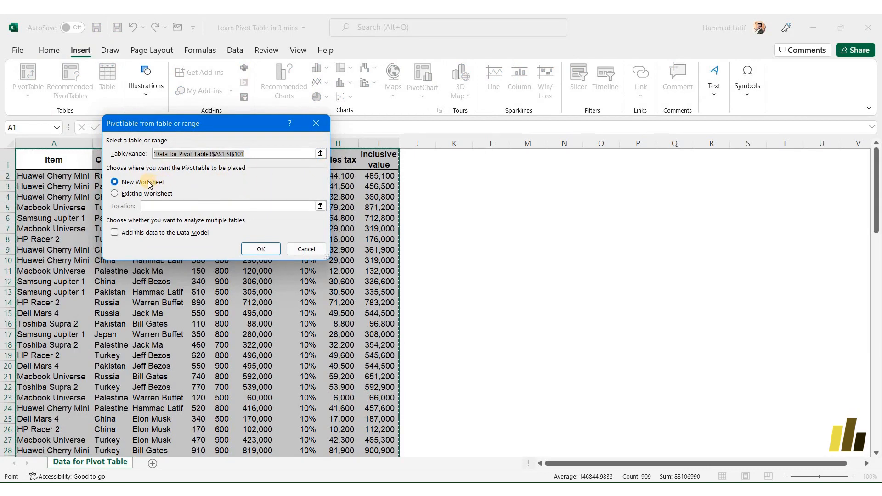
click(261, 250)
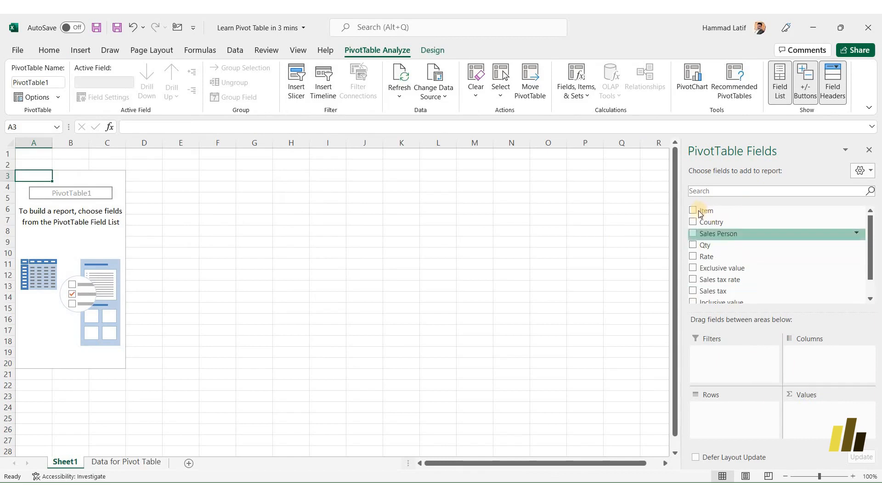
Build the pivot report with Sales Person in rows, the sum of Qty as values and Country in columns.
click(695, 234)
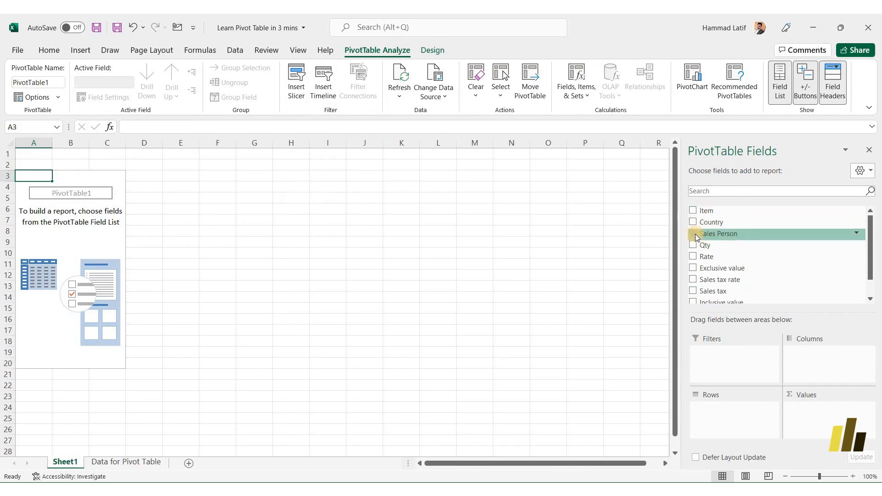
click(693, 246)
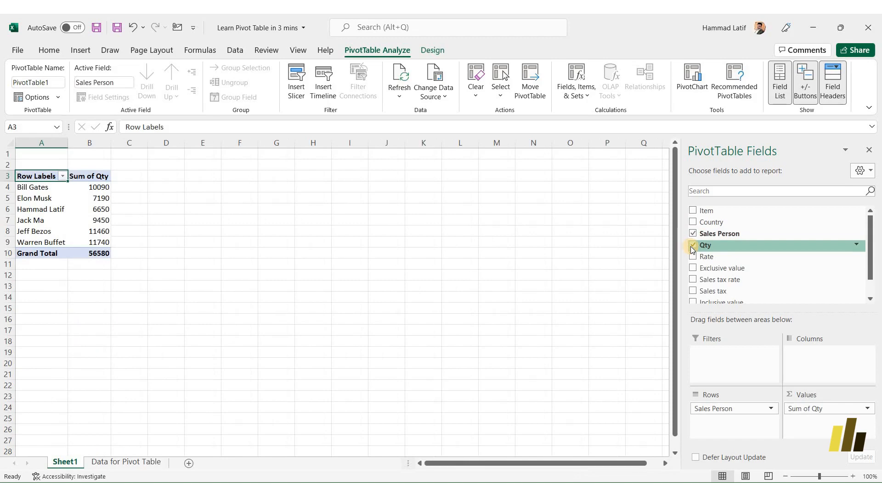
click(127, 462)
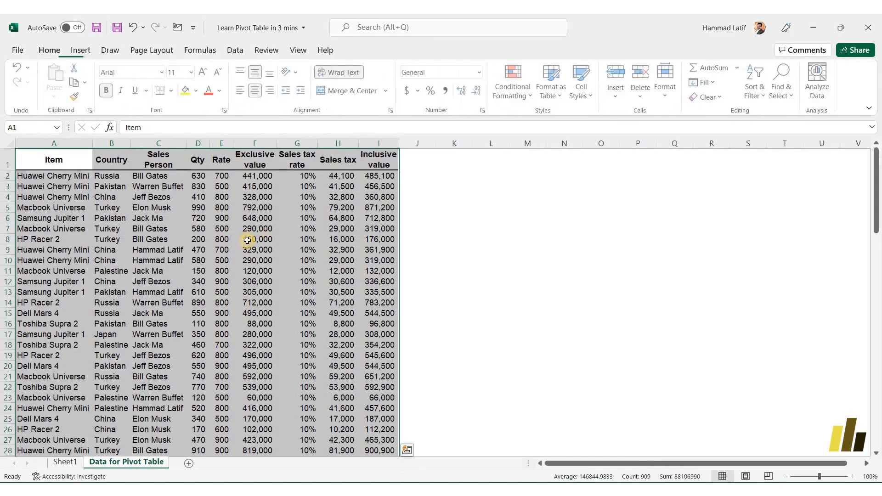
click(65, 463)
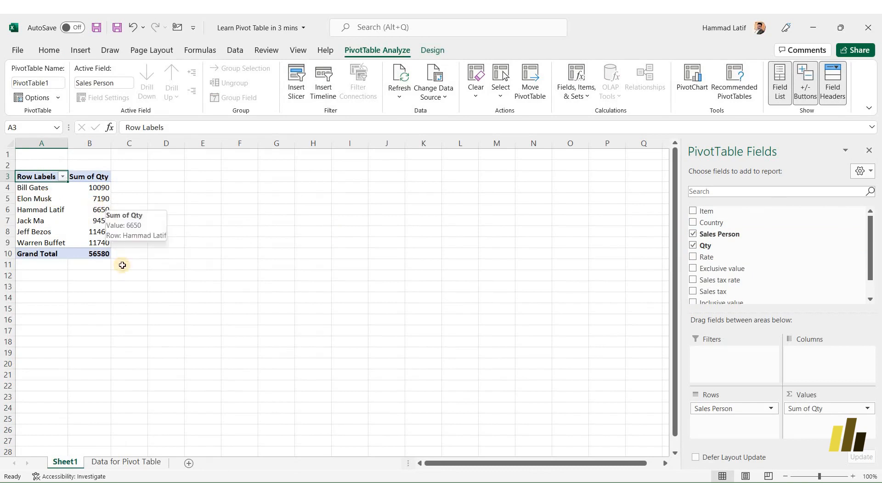
drag(719, 224, 828, 371)
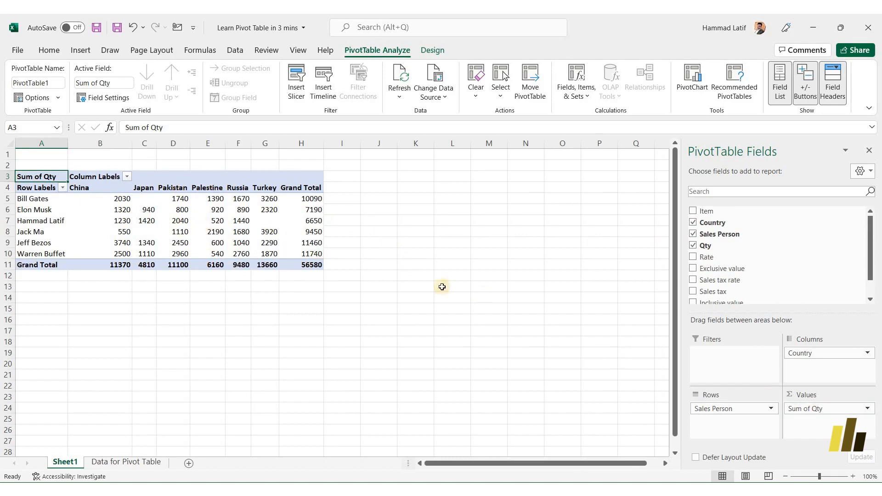
Examine the calculation types available for summarizing the Qty value field.
click(822, 410)
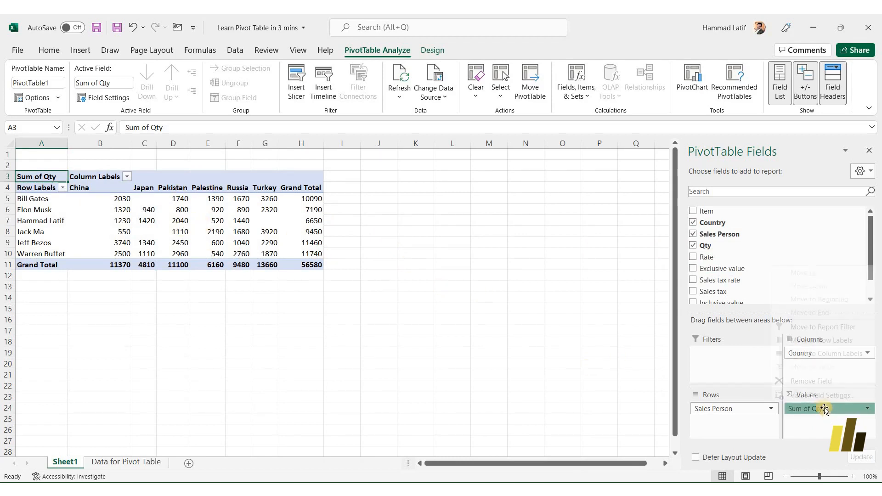
click(816, 396)
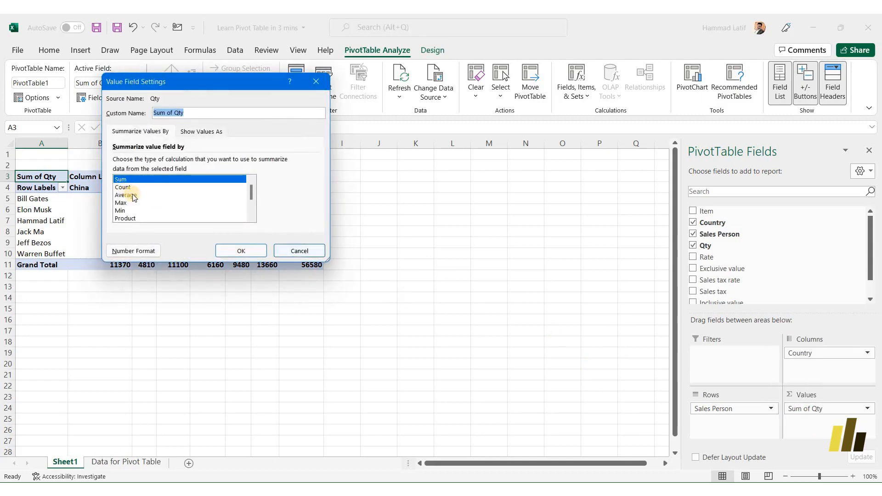
click(133, 196)
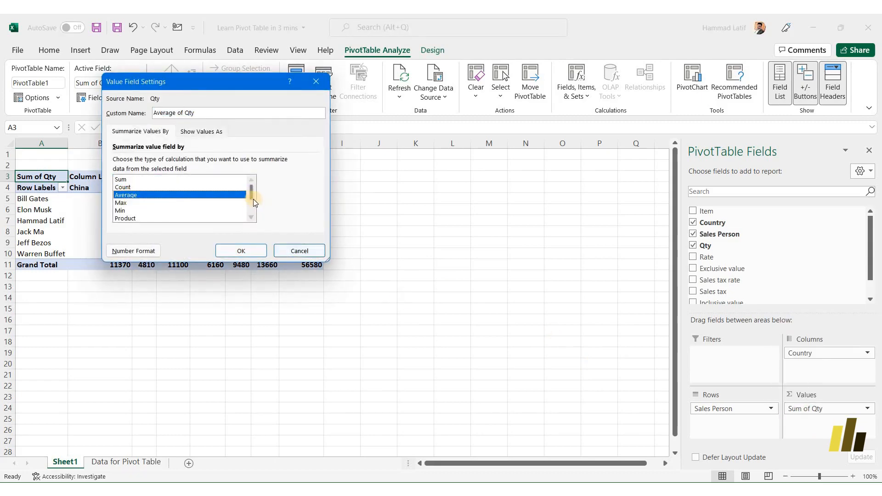
drag(252, 198, 252, 223)
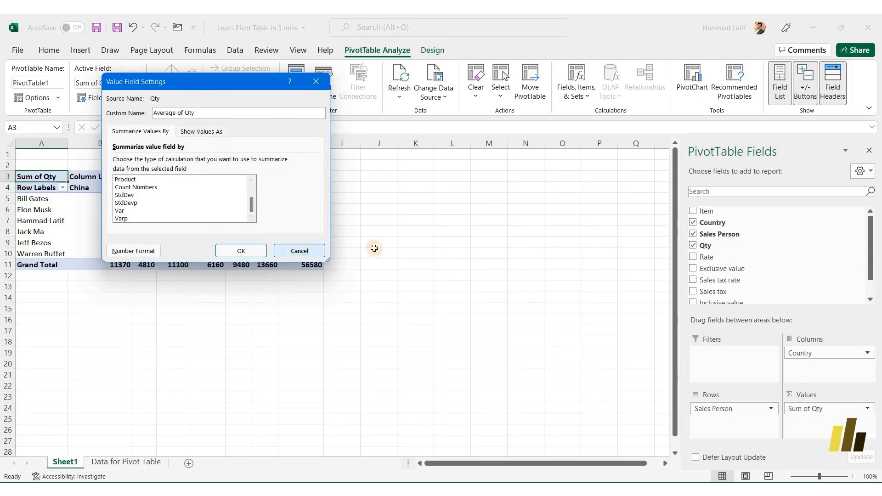
key(Escape)
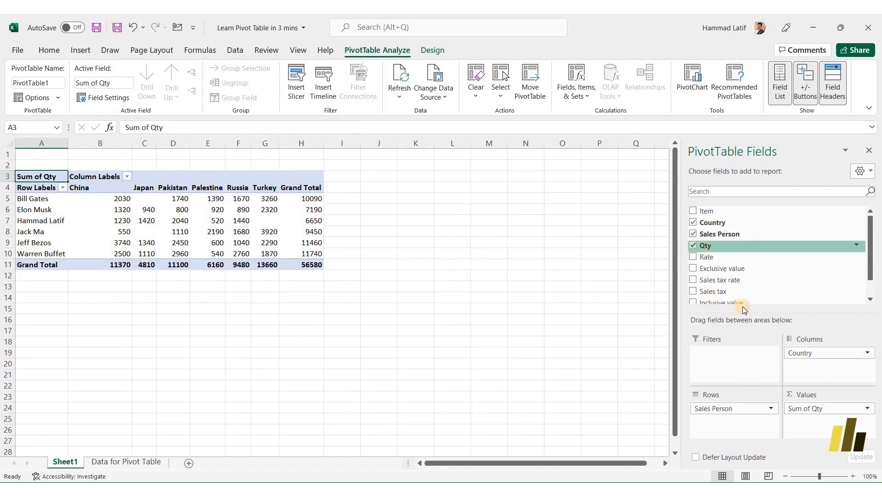
Move Country into the rows beneath Sales Person and show the report in tabular form.
drag(817, 354, 742, 420)
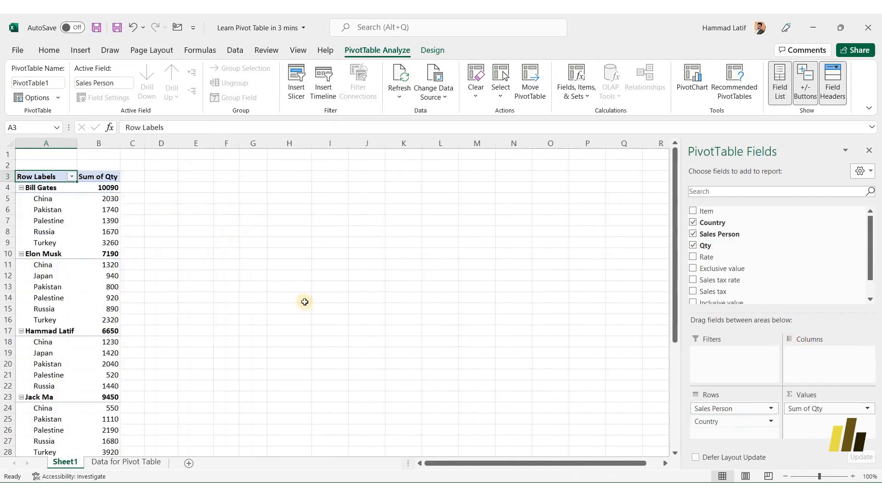
click(56, 227)
click(427, 53)
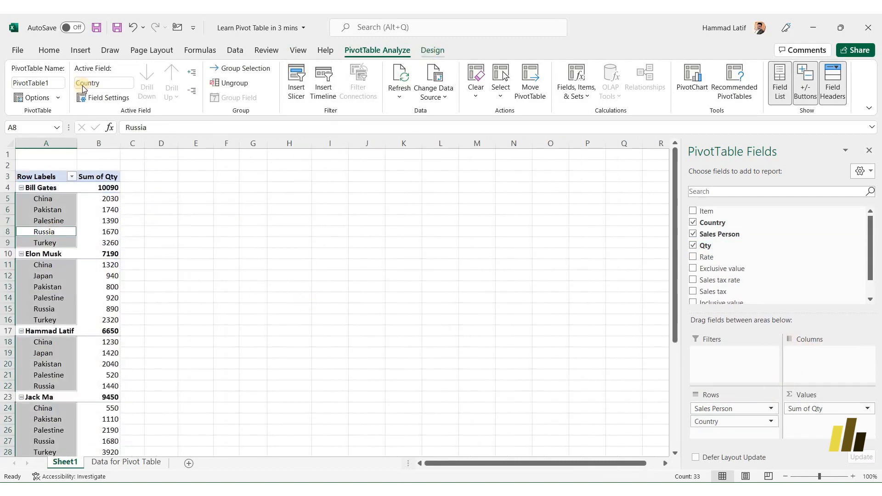
click(91, 94)
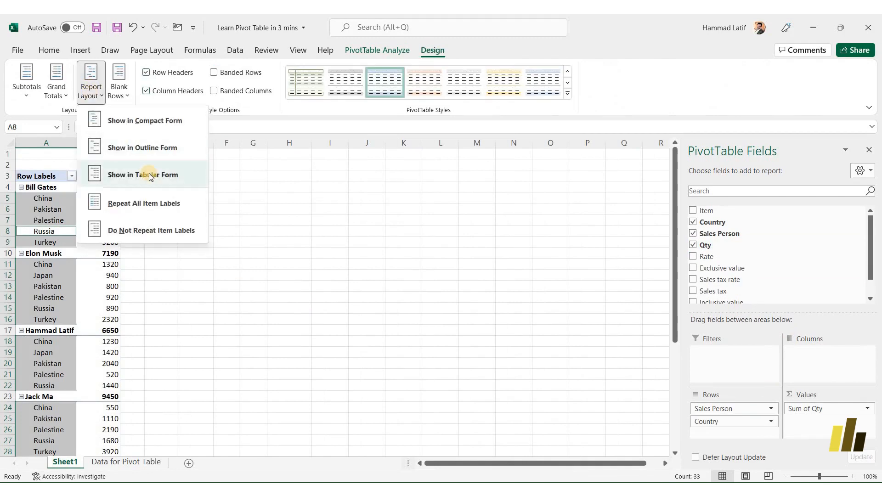
click(149, 174)
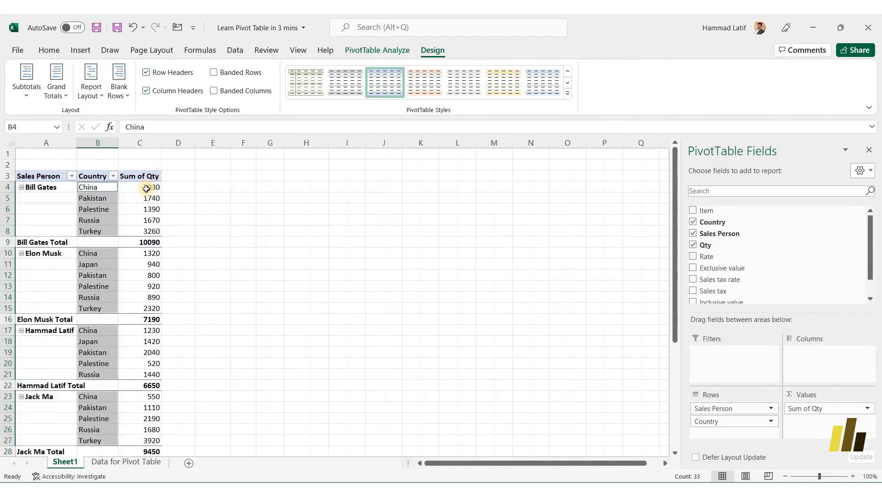
Try a green medium PivotTable style and replace it with the gold medium one.
click(568, 94)
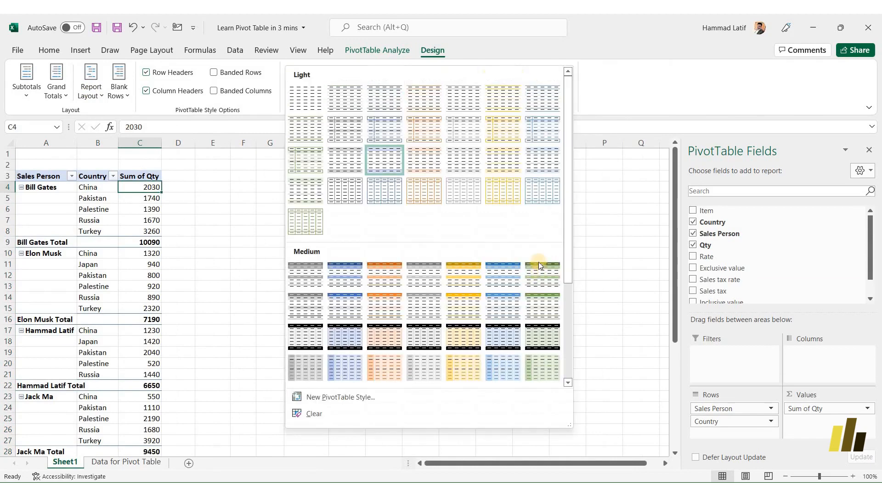
click(540, 308)
click(568, 94)
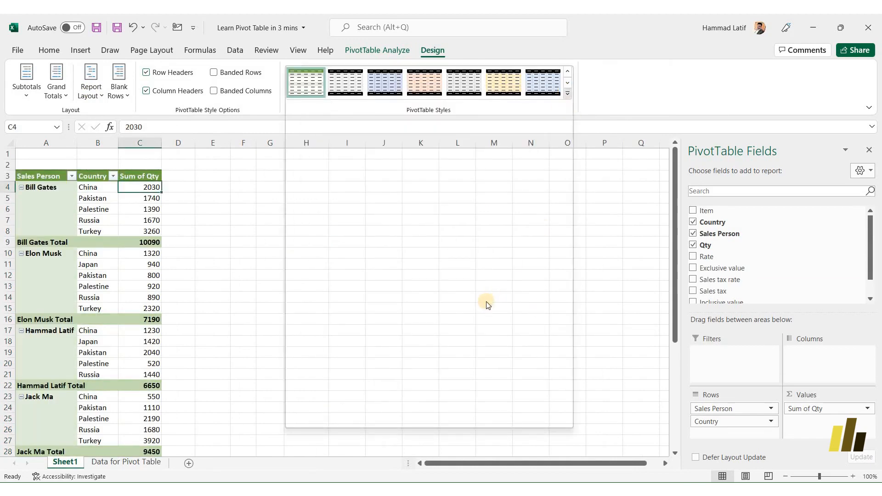
click(465, 305)
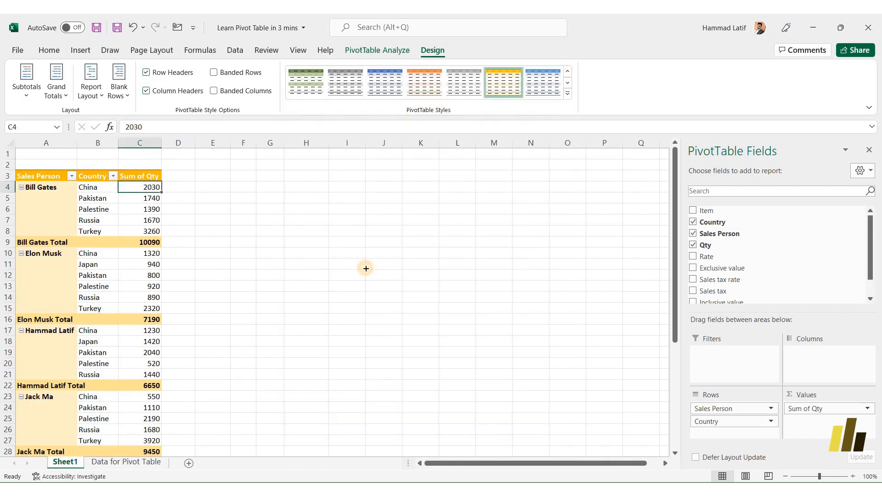
Turn off the gridlines on Sheet1.
click(366, 268)
key(alt+w)
key(v)
key(g)
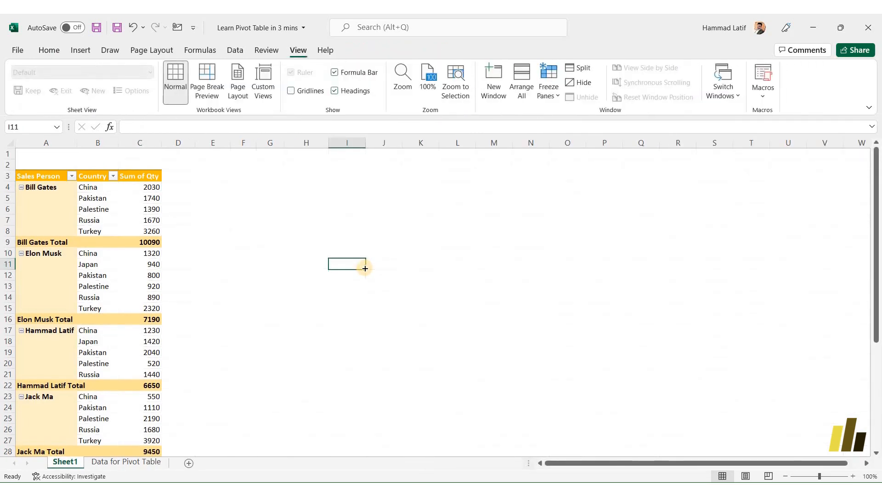
Add the Item field to the pivot table's columns.
click(137, 219)
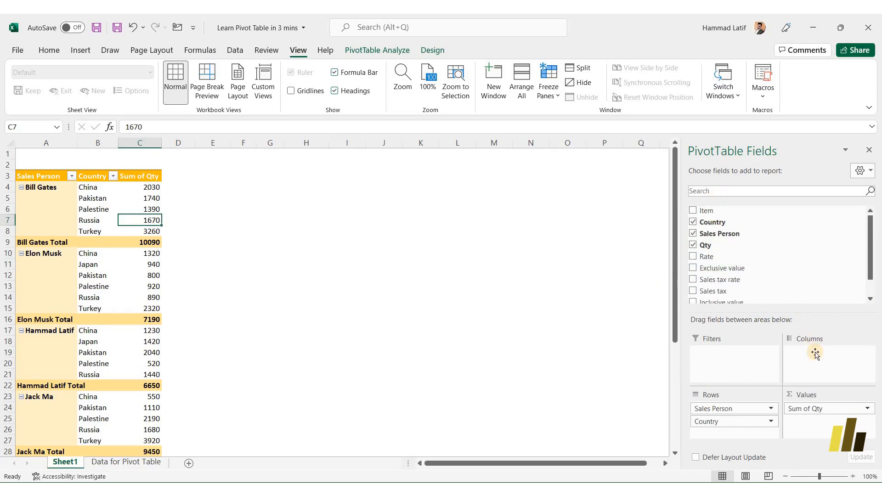
drag(815, 354, 816, 355)
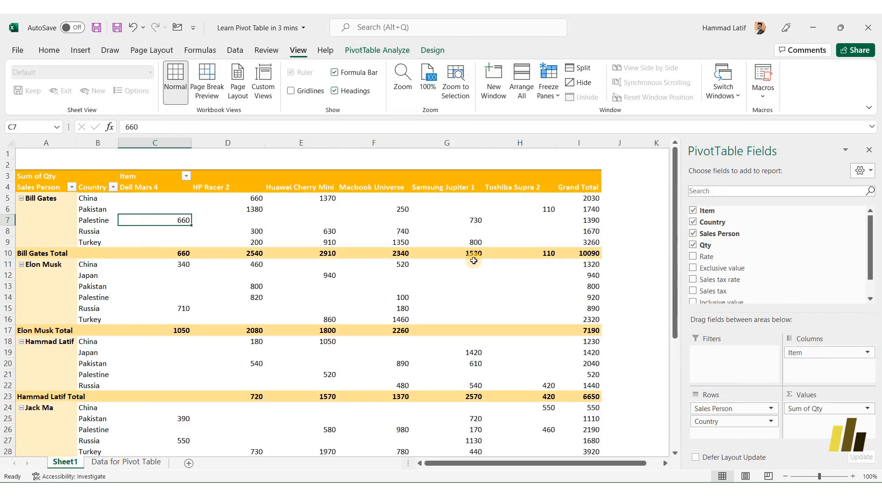
mouse_move(474, 260)
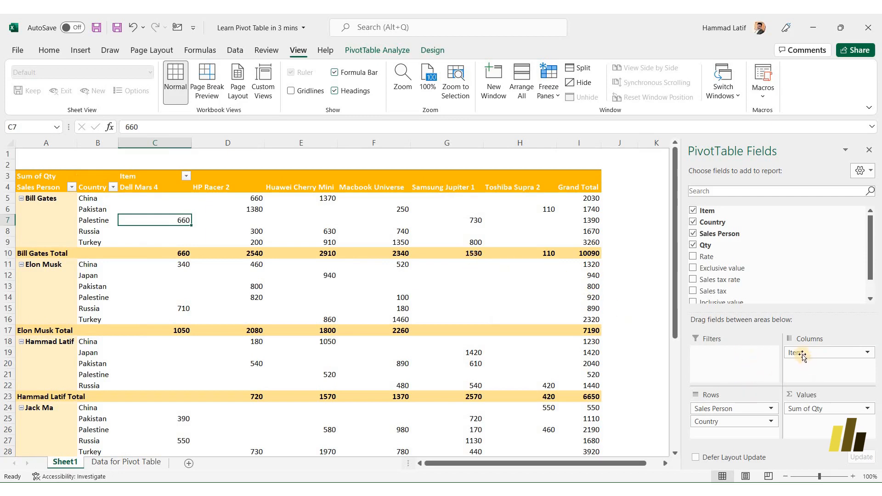
Rearrange the pivot table to show Item in rows and Country in columns, removing Sales Person.
drag(738, 408, 605, 374)
drag(703, 408, 804, 367)
drag(736, 417, 736, 416)
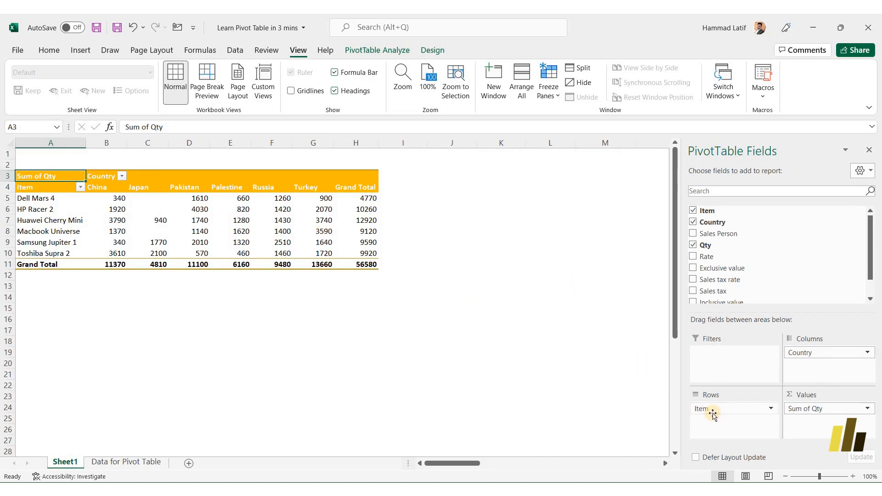
drag(717, 403, 26, 193)
click(29, 200)
click(27, 264)
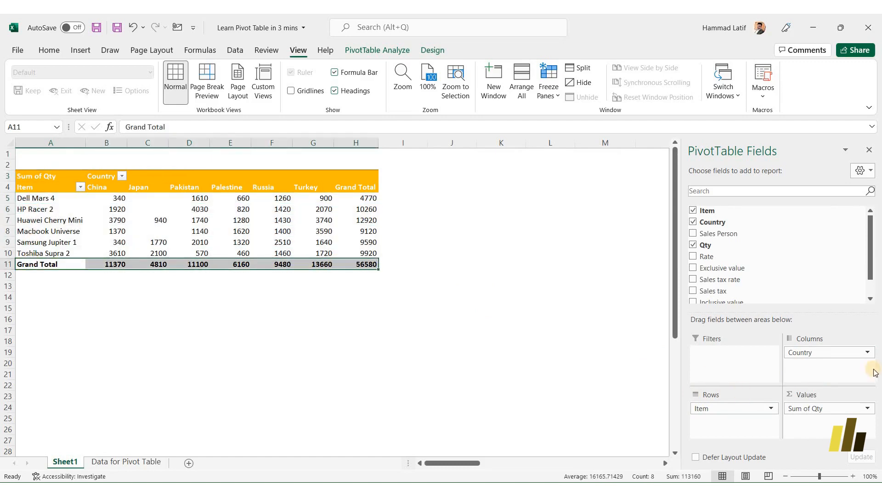
drag(824, 356, 367, 189)
click(375, 245)
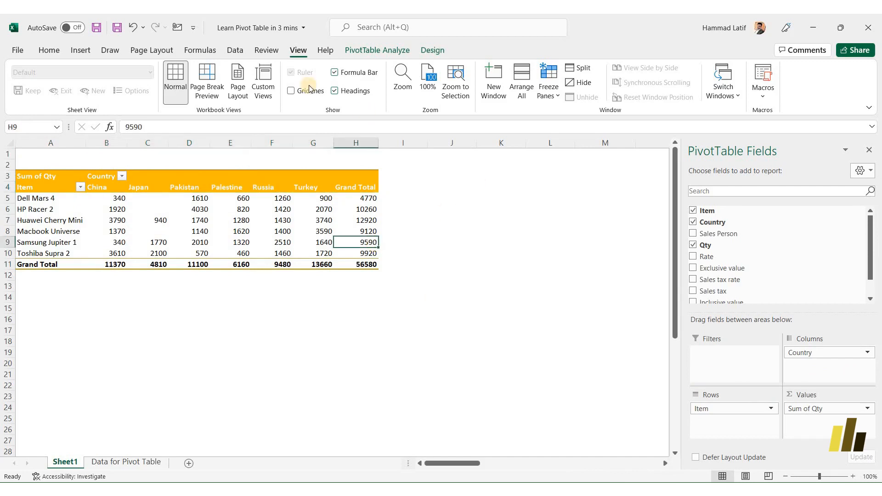
Insert a clustered column PivotChart from the pivot table and place it directly below the table, near row 13.
click(377, 53)
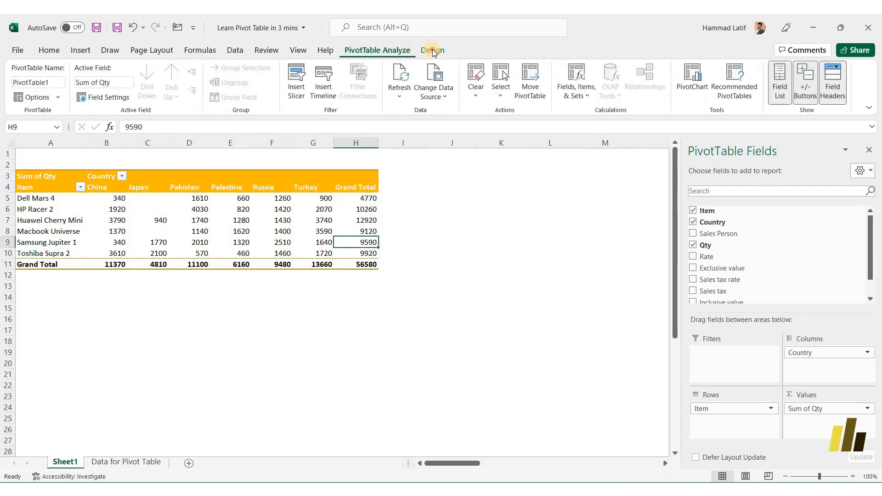
click(433, 52)
click(384, 50)
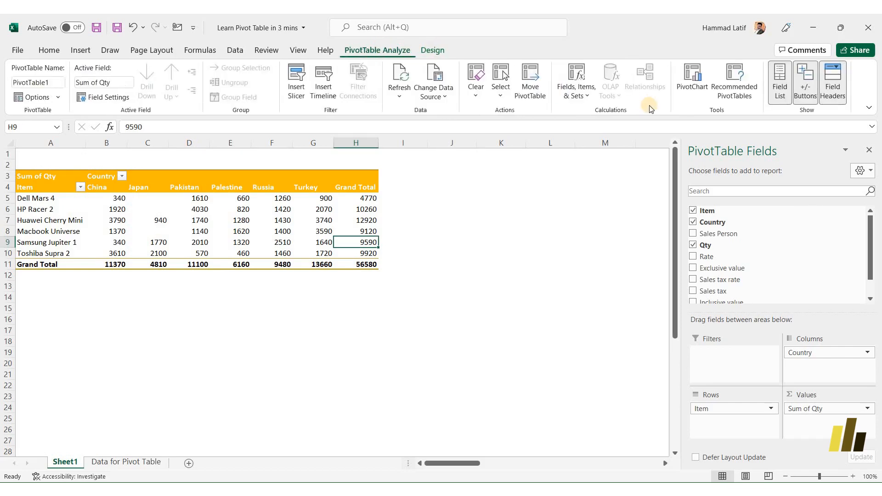
click(697, 83)
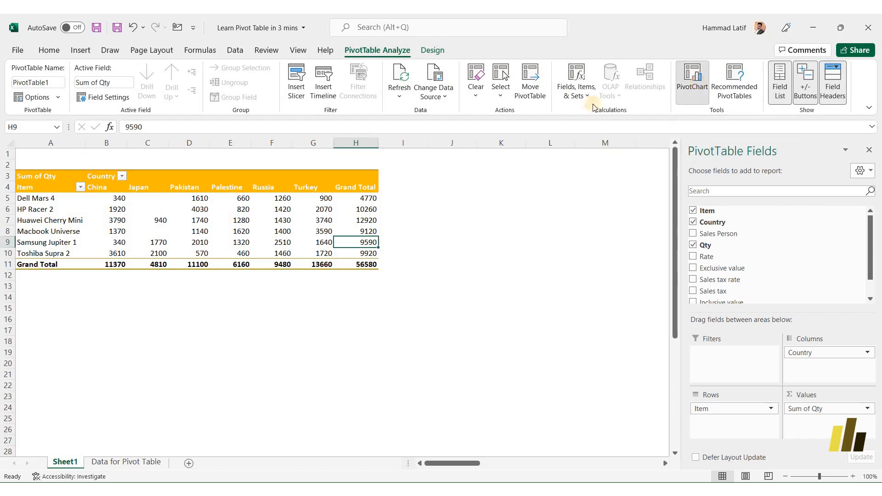
click(279, 176)
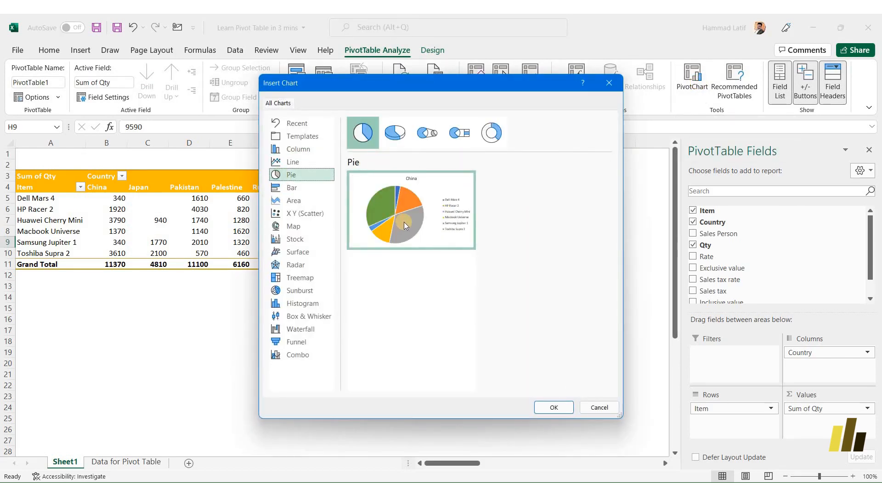
click(291, 154)
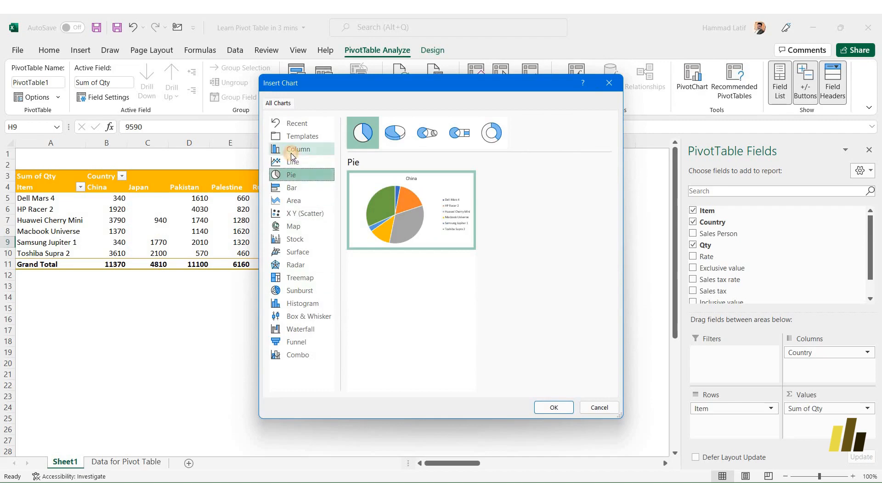
click(553, 408)
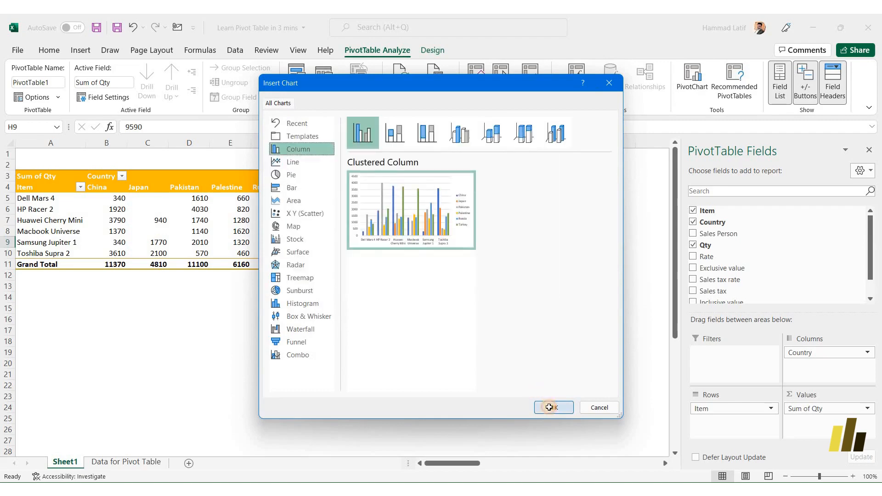
drag(443, 225, 282, 287)
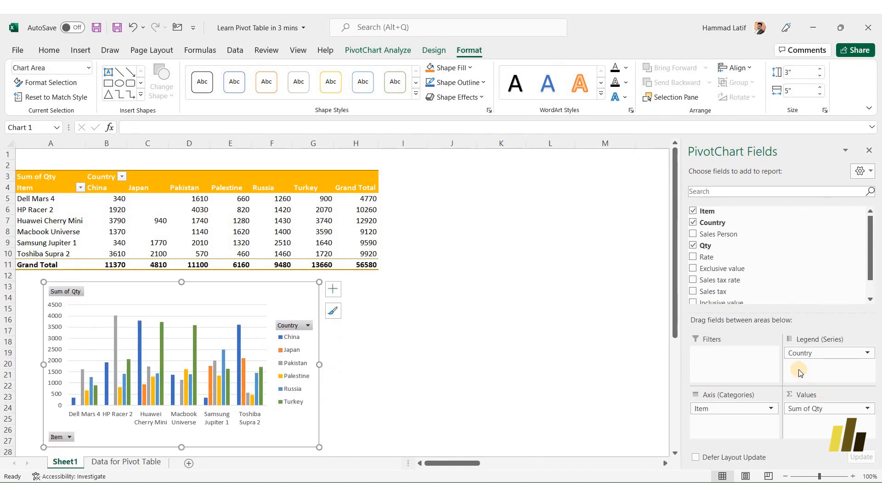
Rearrange the PivotChart with Country above Item on the category axis, and return Country to the legend series.
drag(837, 355, 759, 423)
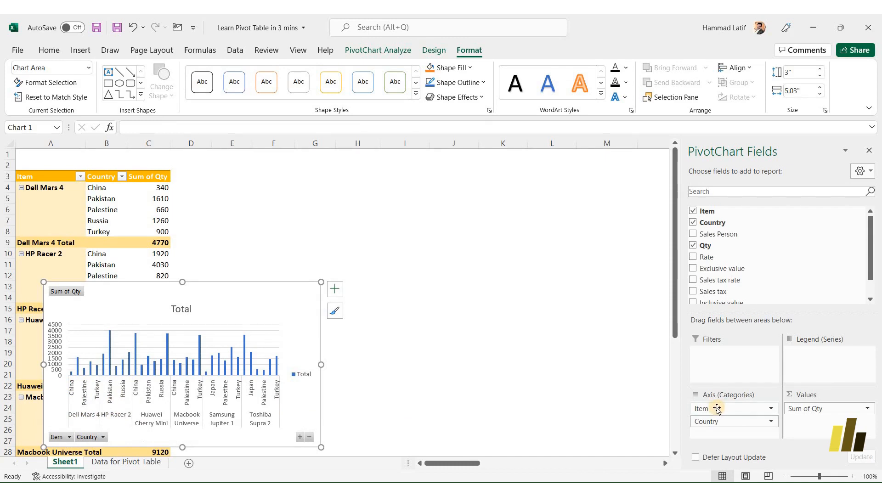
drag(720, 408, 732, 430)
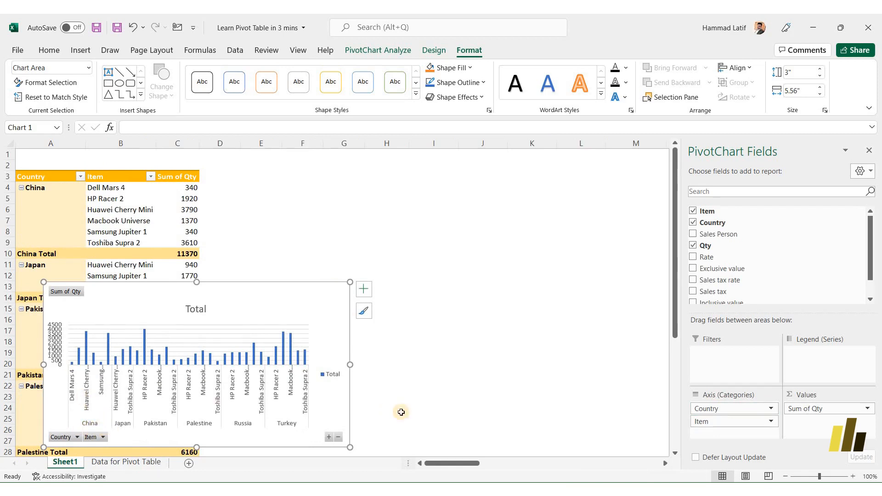
drag(737, 407, 855, 363)
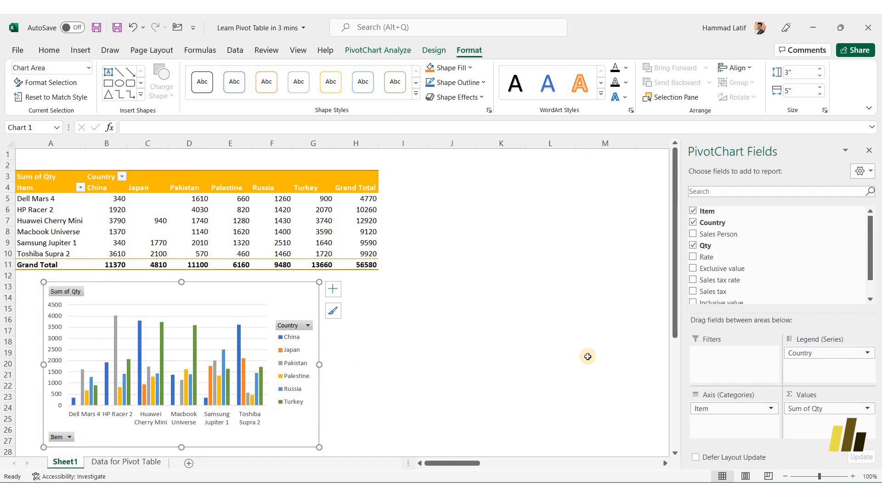